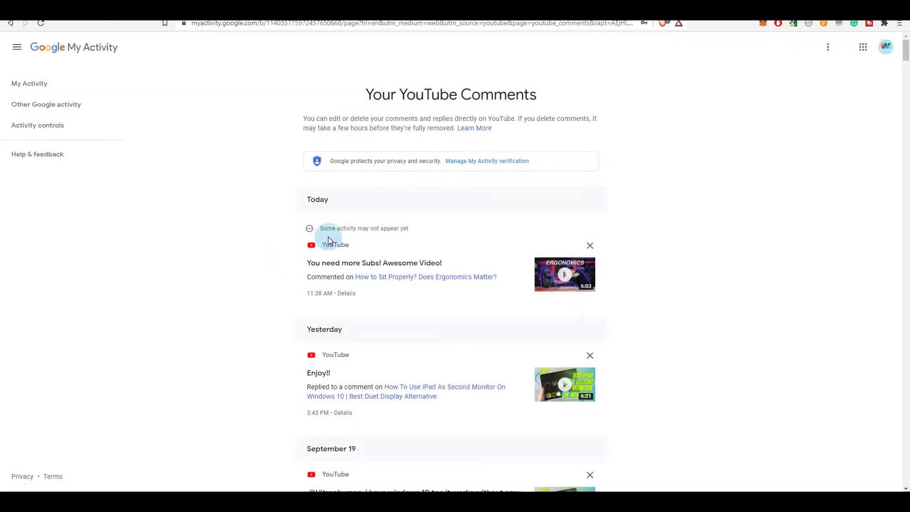
scroll(299, 284, down, 6)
scroll(285, 280, down, 6)
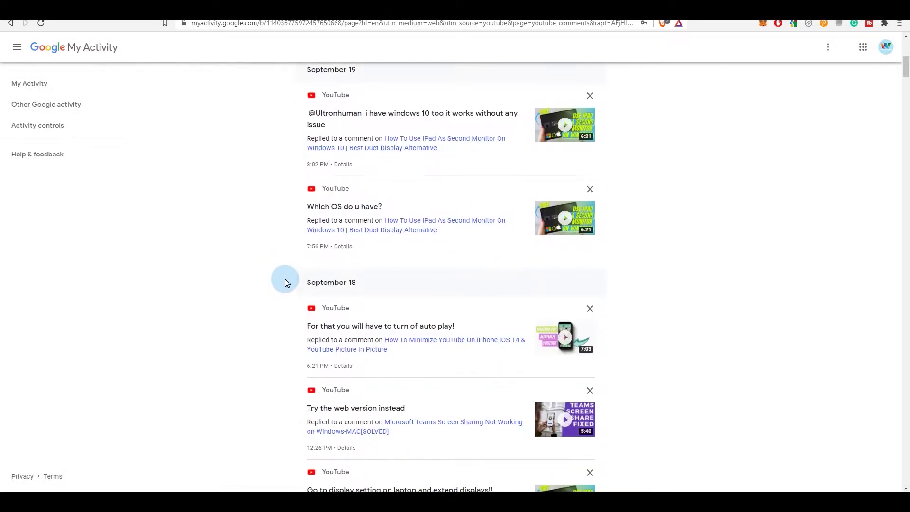
scroll(285, 279, down, 3)
scroll(269, 308, down, 2)
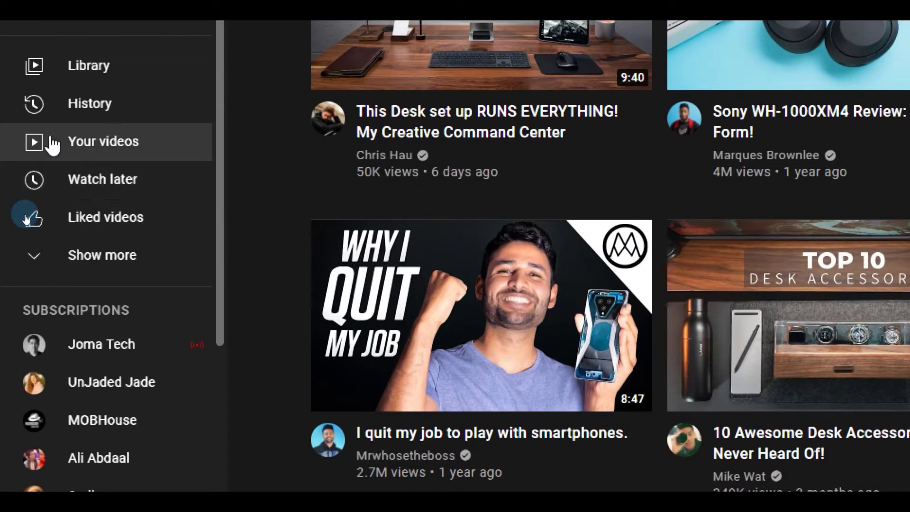
Step: Go to your watch history from the YouTube sidebar
click(118, 112)
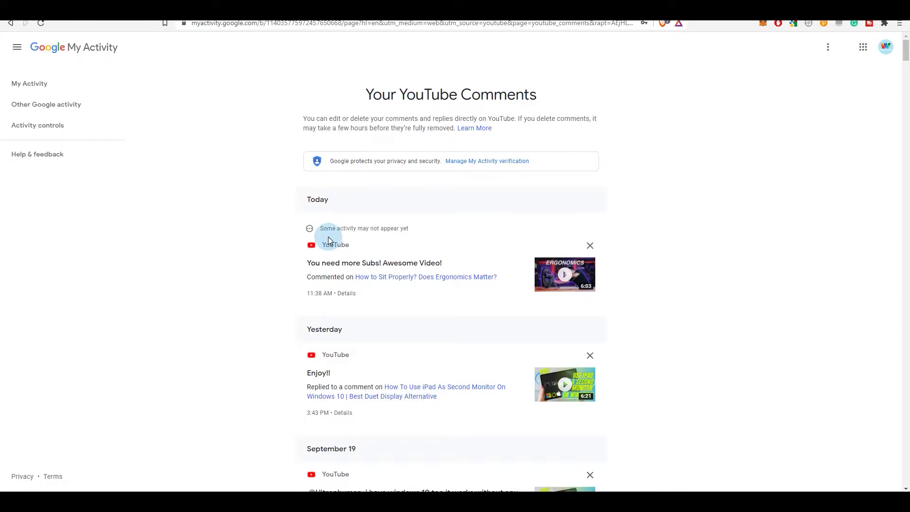
scroll(302, 281, down, 1)
scroll(302, 282, down, 2)
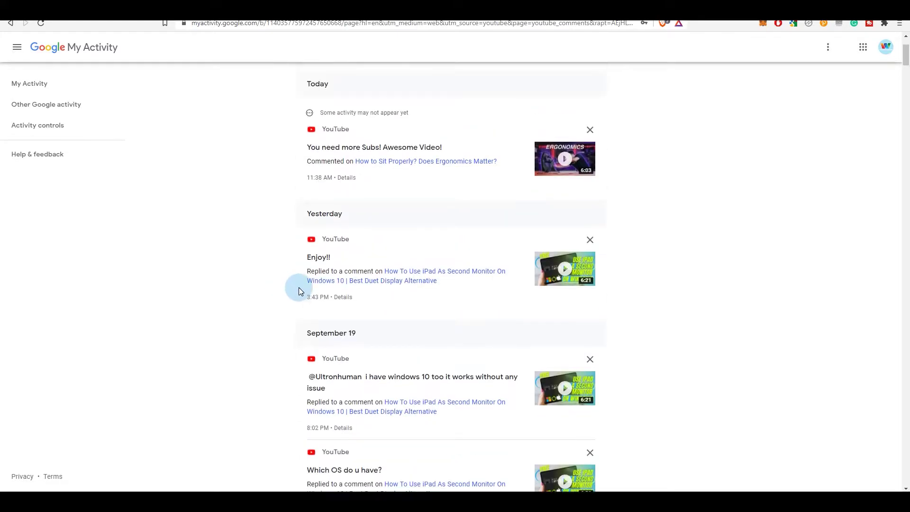
scroll(300, 288, down, 1)
scroll(283, 280, down, 4)
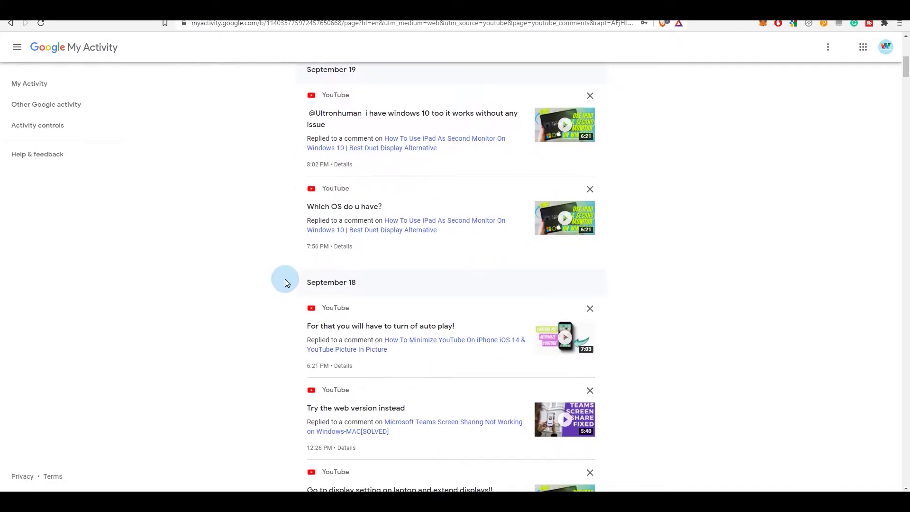
scroll(330, 296, down, 2)
scroll(283, 304, up, 10)
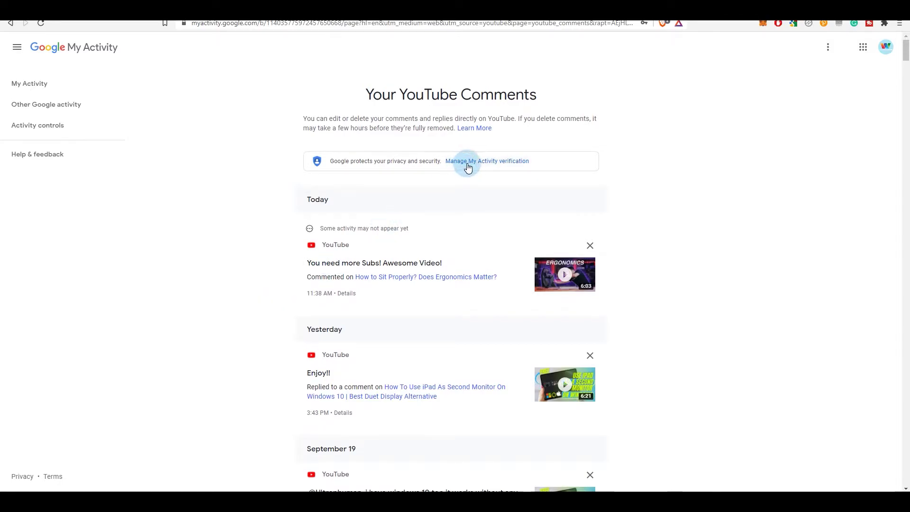
Step: Toggle My Activity verification off and back to Require extra verification, then cancel without saving
click(468, 162)
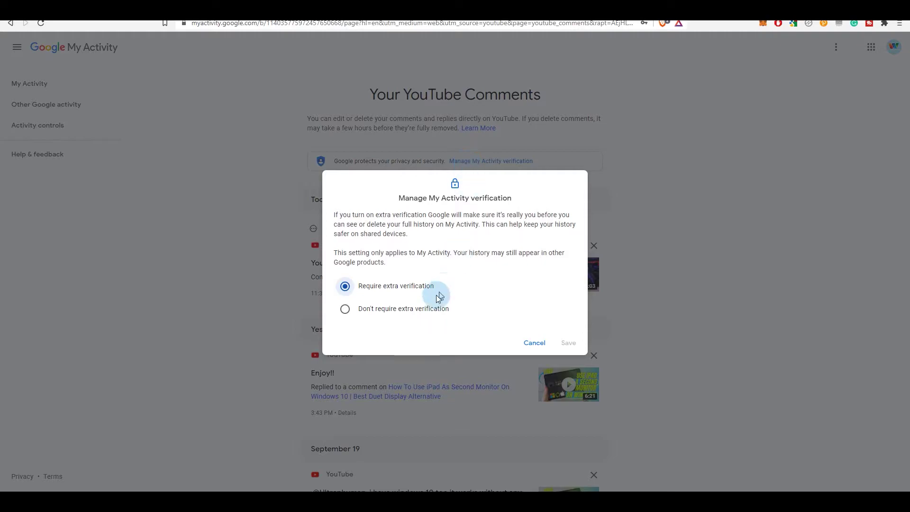
click(402, 308)
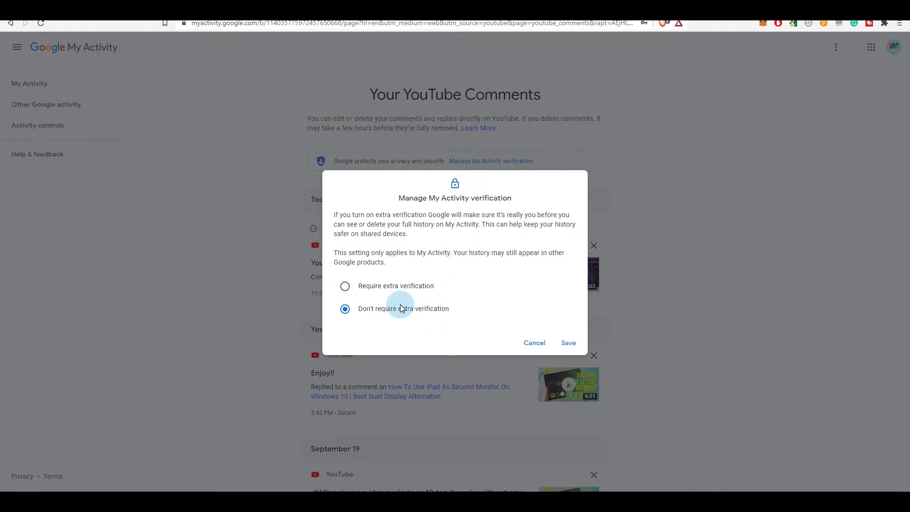
click(383, 286)
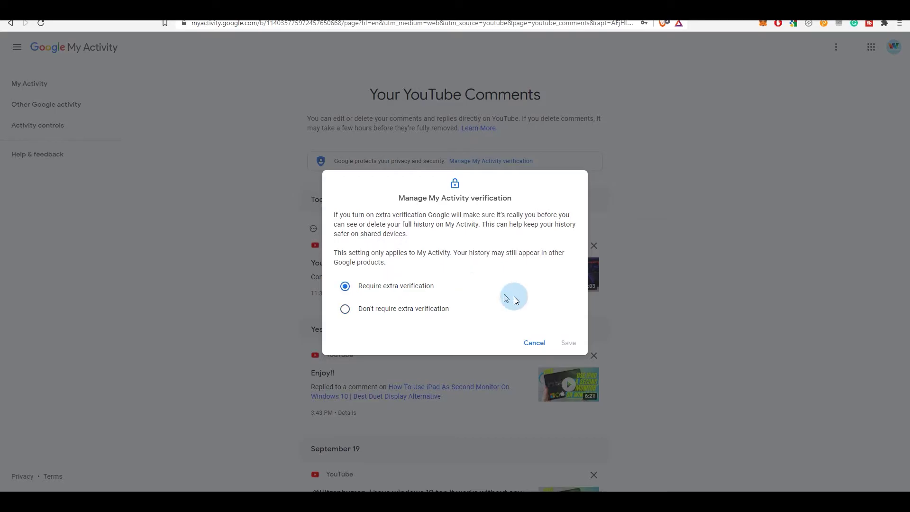
click(534, 342)
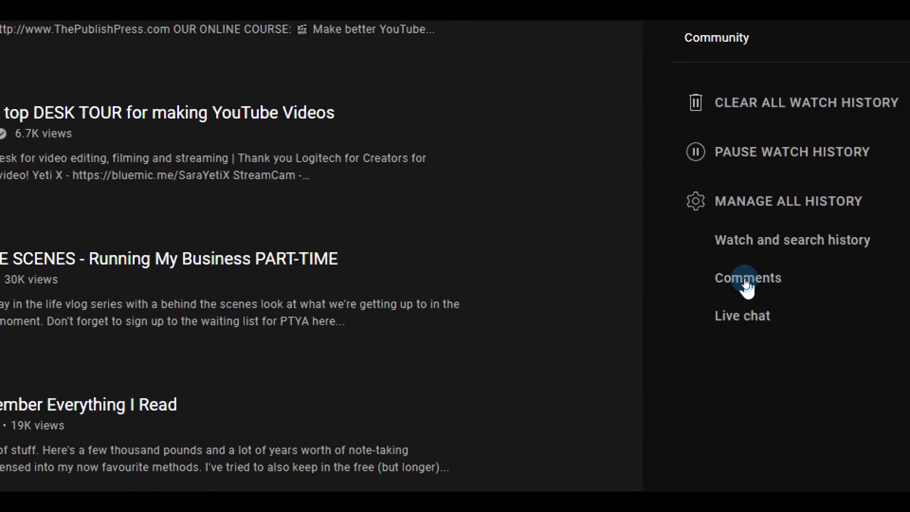
Step: Open Comments under Manage all history to reach your YouTube comment history
click(747, 285)
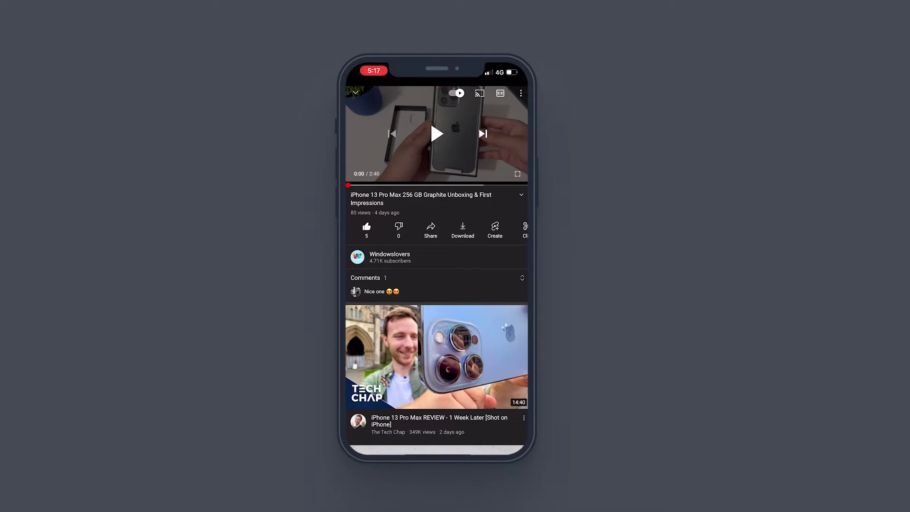
Step: View a commenter's channel card from the unboxing video's comments section
click(436, 285)
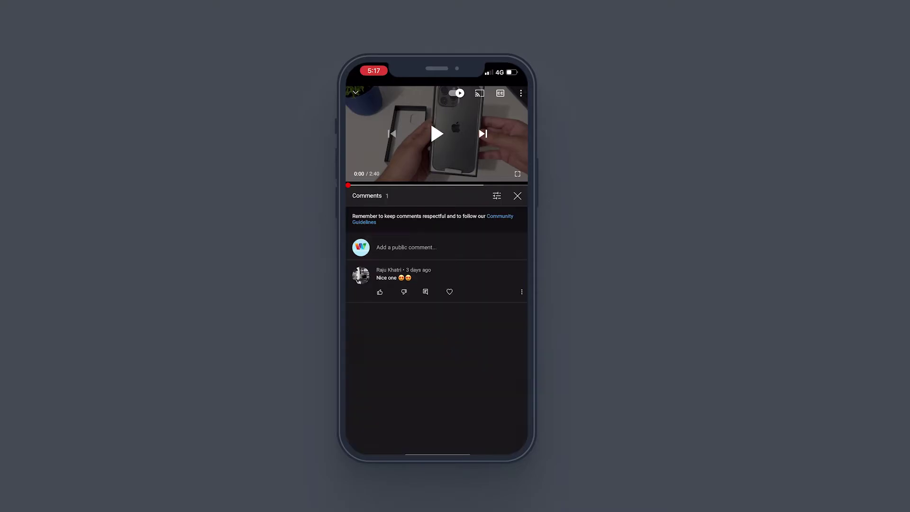
click(357, 291)
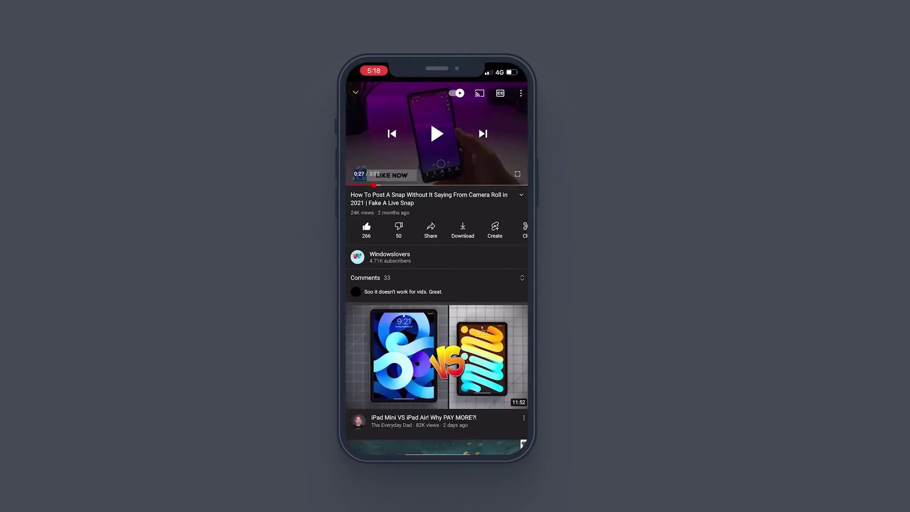
scroll(437, 320, down, 5)
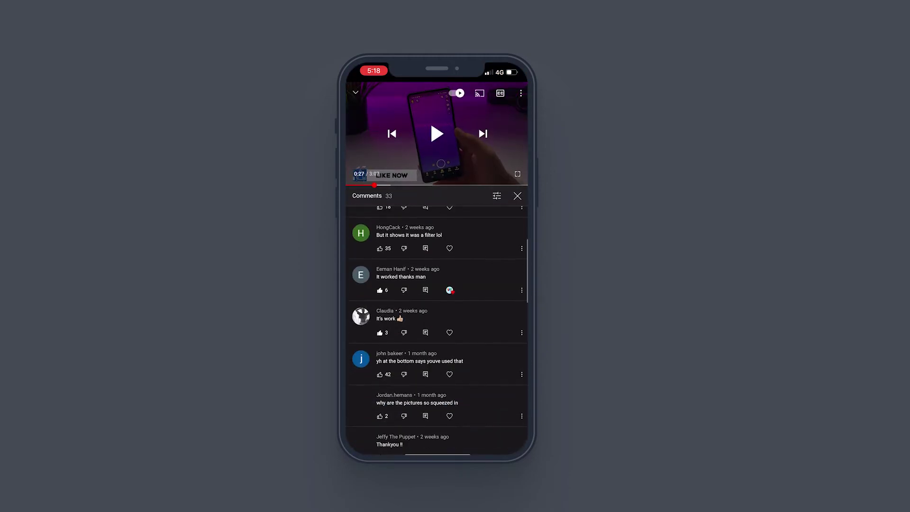
scroll(437, 320, down, 5)
scroll(436, 320, down, 4)
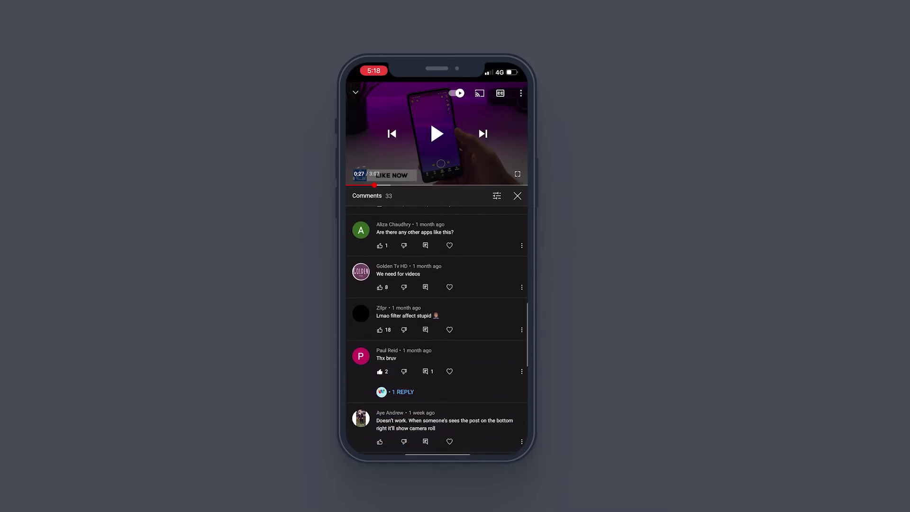
scroll(437, 320, down, 1)
scroll(437, 320, down, 2)
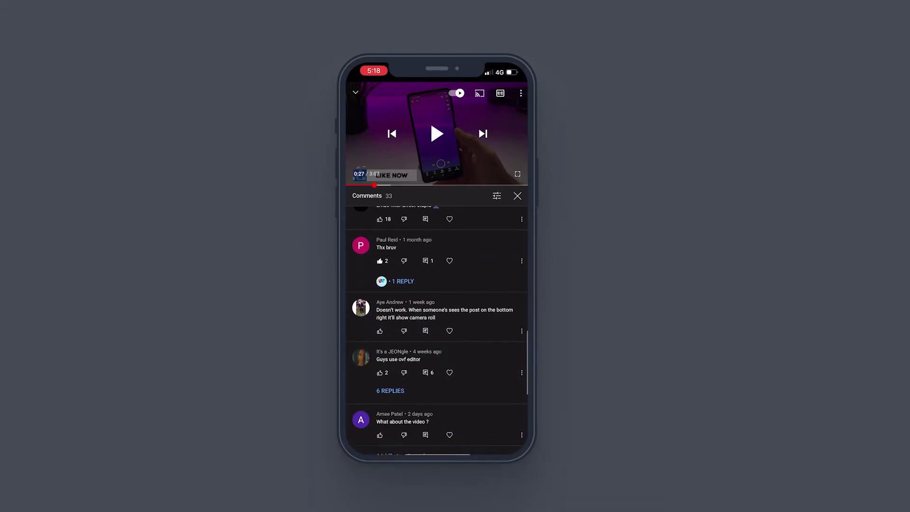
Step: View the Windowslovers channel card from the 'Thx bruv' comment's reply, then return to all comments
click(399, 263)
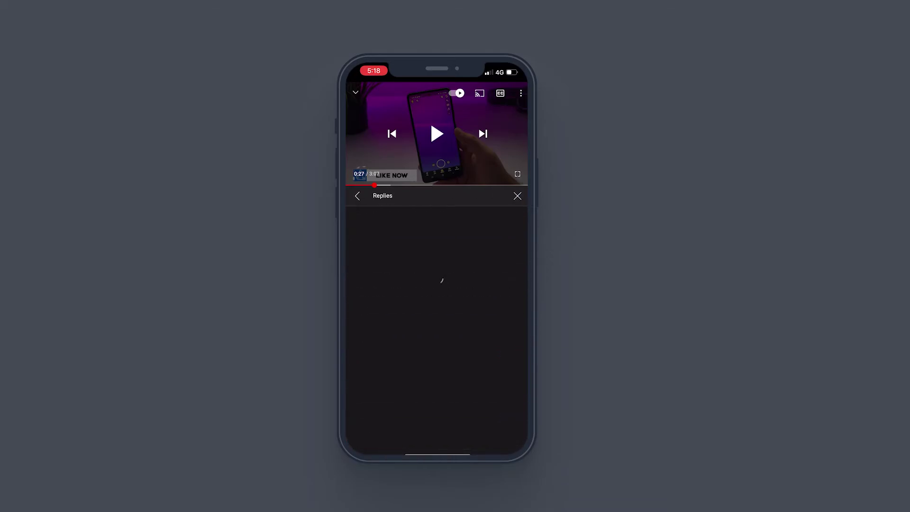
click(396, 283)
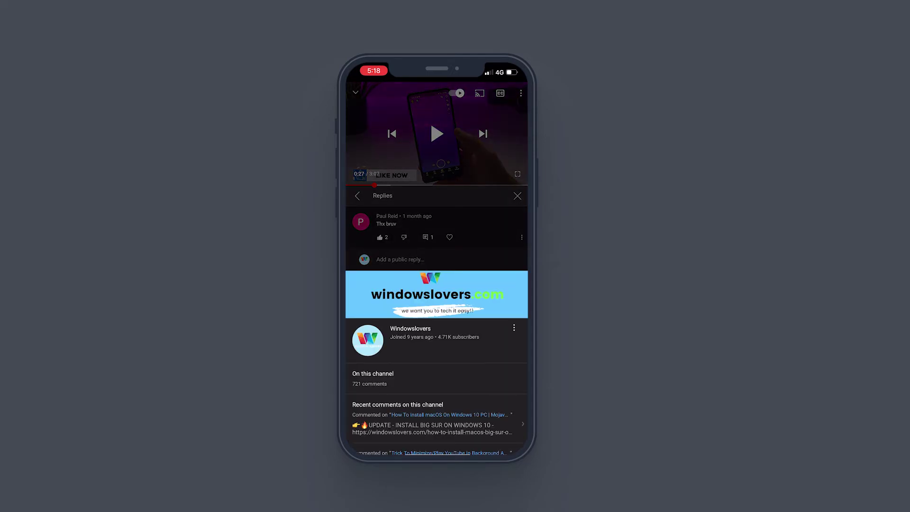
scroll(437, 355, down, 3)
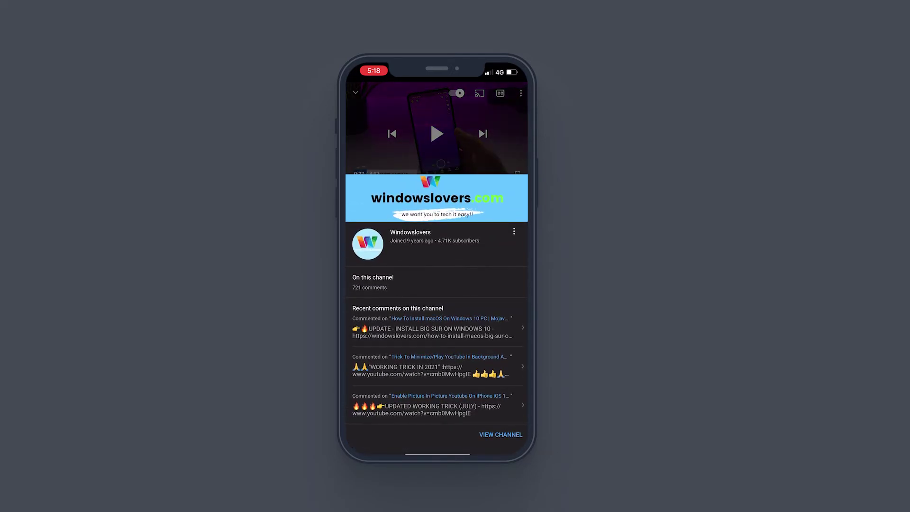
scroll(437, 320, up, 3)
click(436, 234)
click(357, 196)
scroll(437, 320, up, 2)
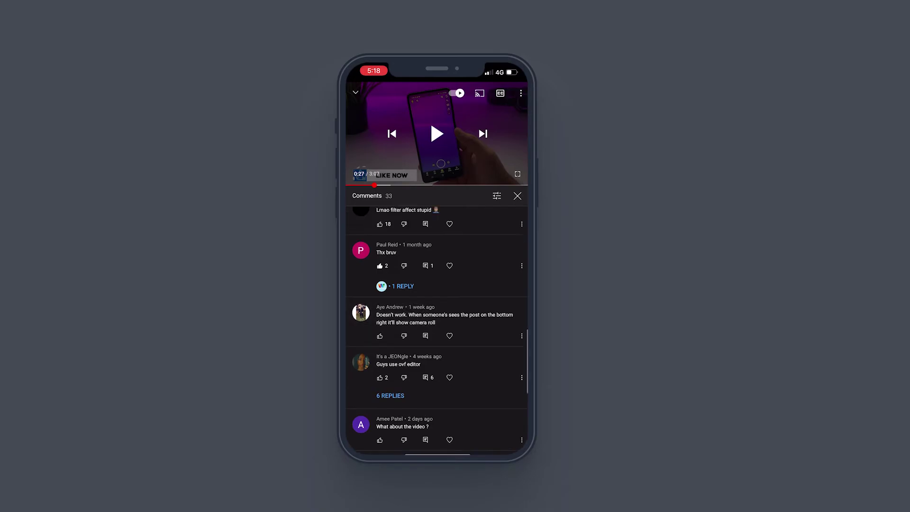
scroll(437, 320, up, 1)
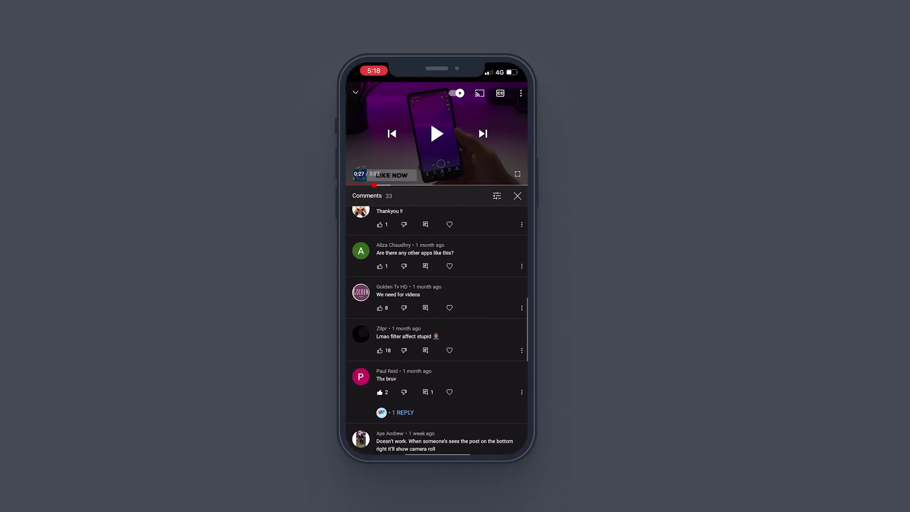
click(360, 335)
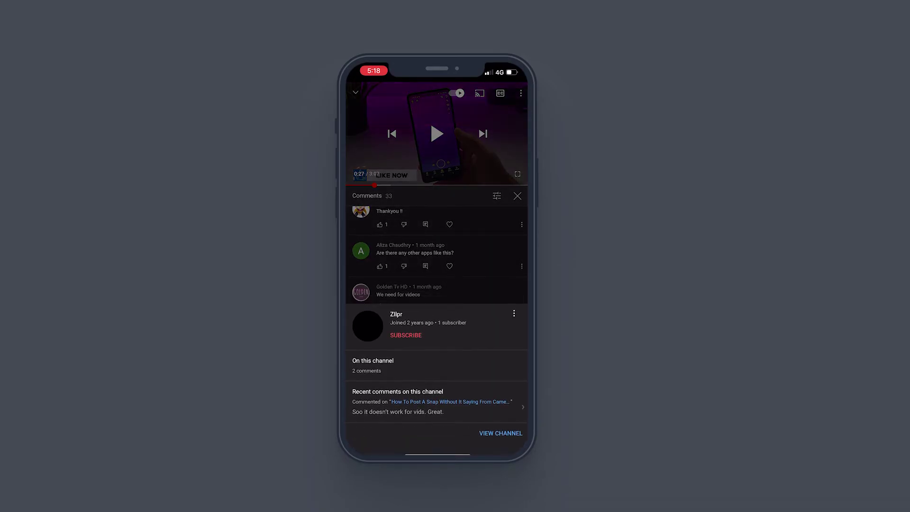